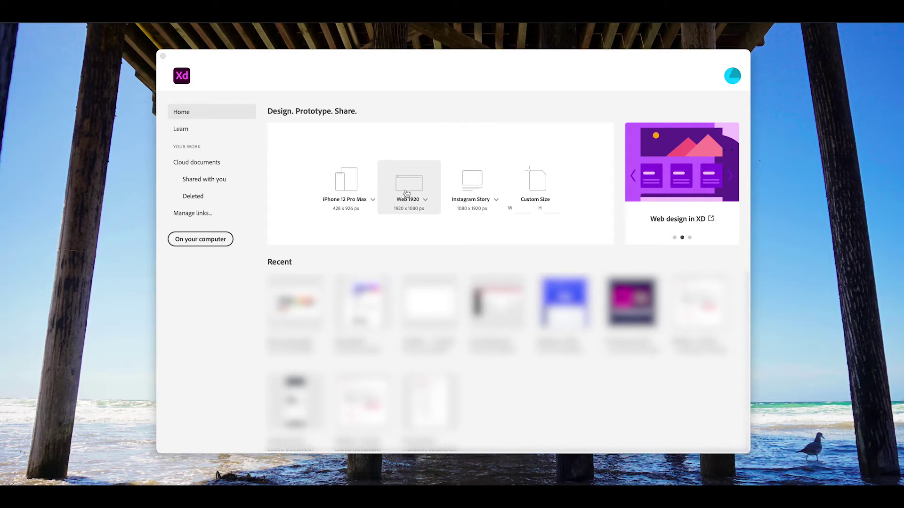
Create a new document from the Web 1920 (1920 × 1080 px) preset.
click(406, 193)
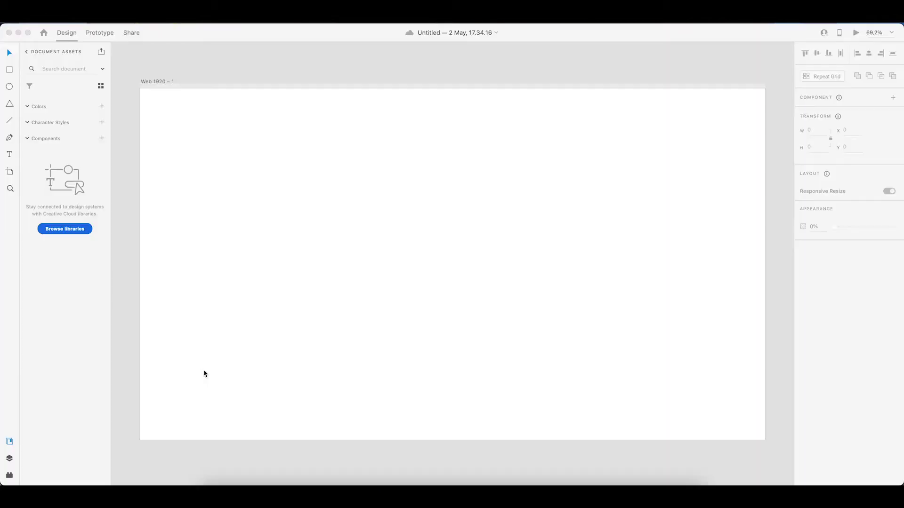
Browse the plugin catalogue, then go to the list of installed plugins.
click(10, 476)
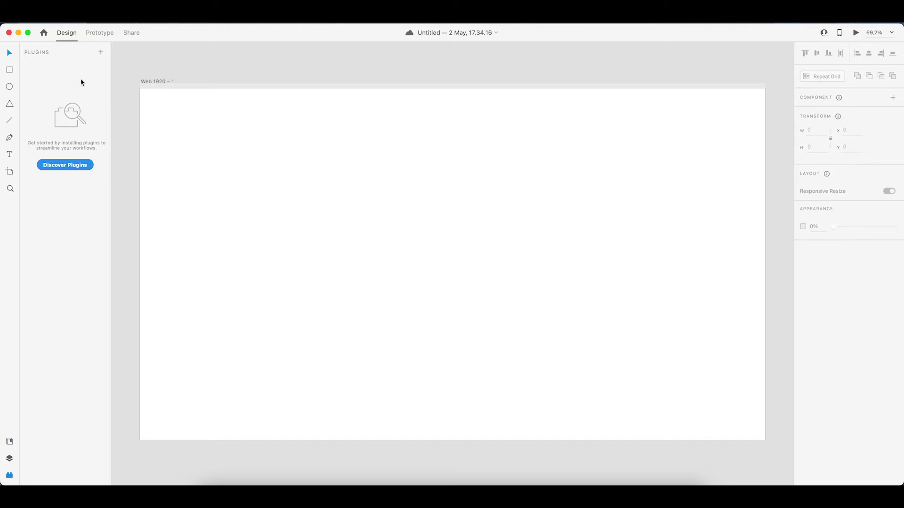
click(71, 166)
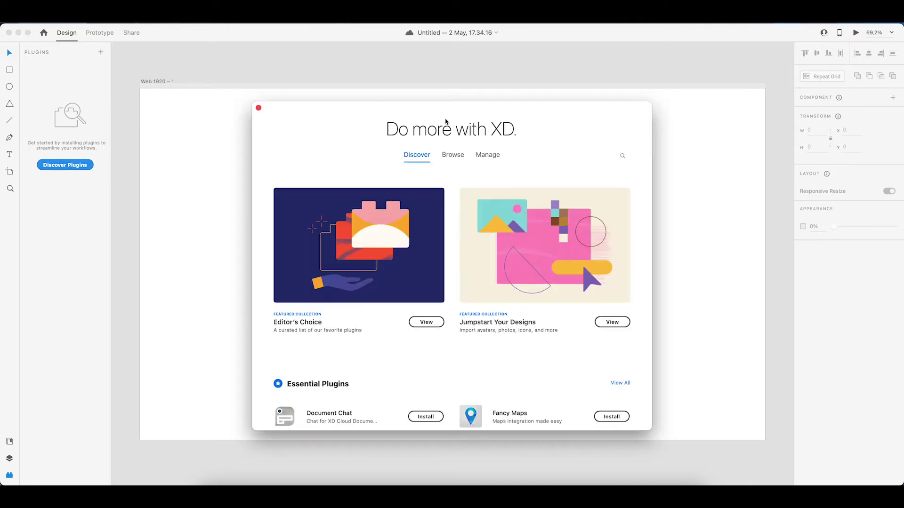
click(450, 154)
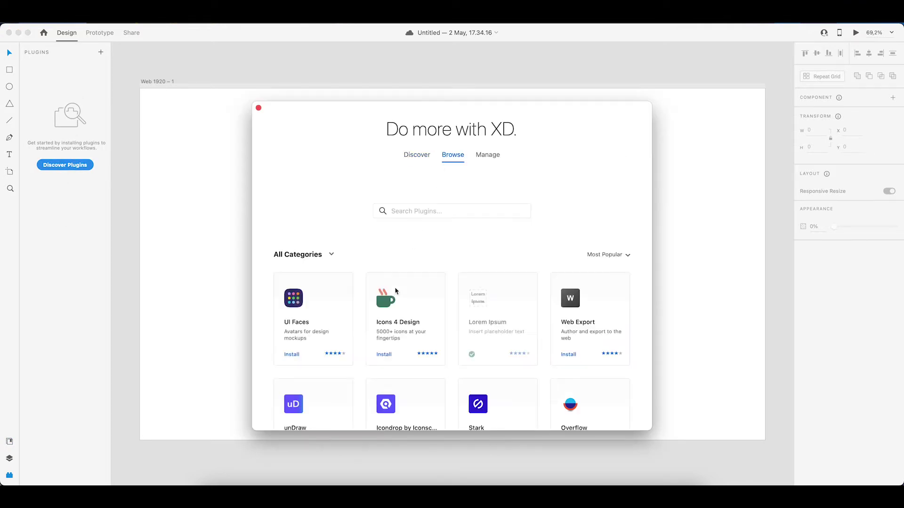
scroll(395, 291, down, 3)
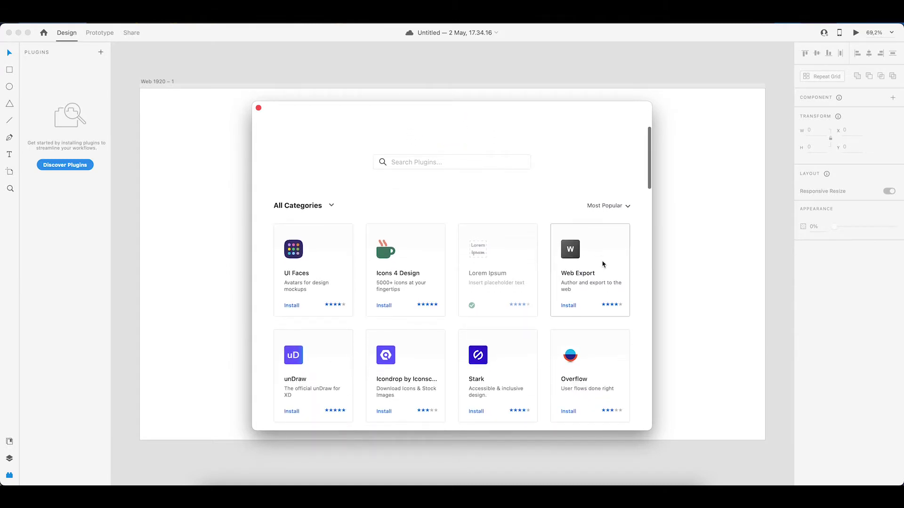
scroll(359, 385, down, 1)
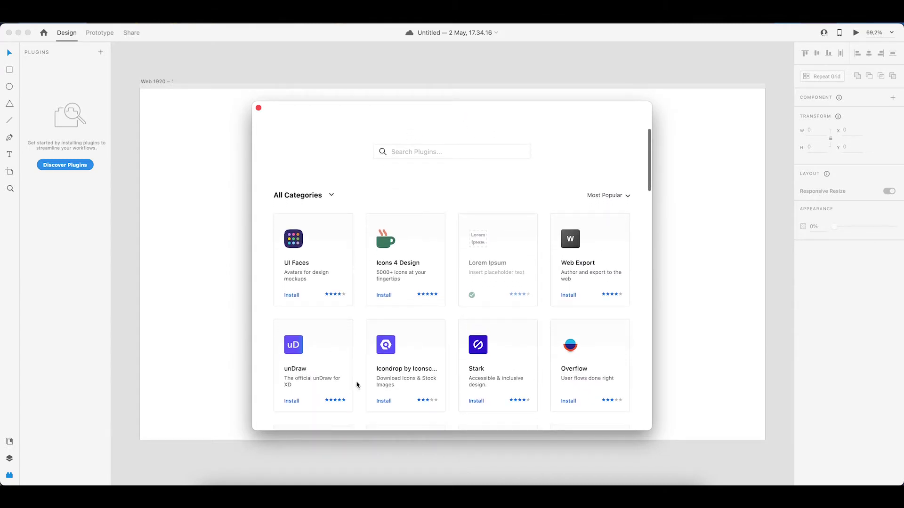
scroll(357, 384, up, 4)
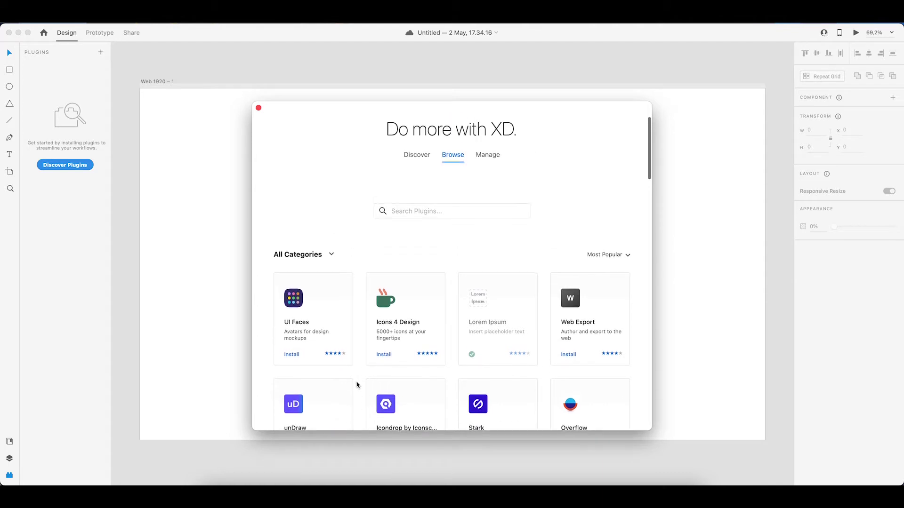
click(491, 156)
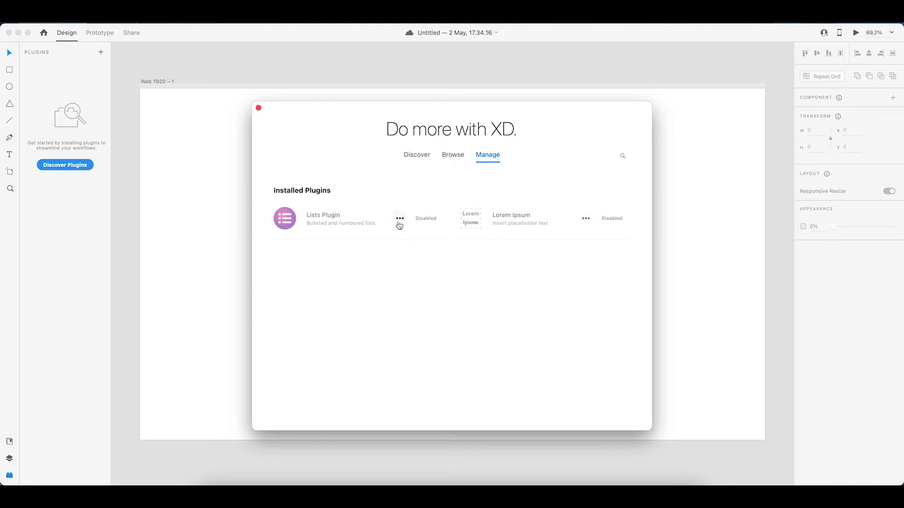
Enable the Lists Plugin and the Lorem Ipsum plugin.
click(399, 218)
click(395, 235)
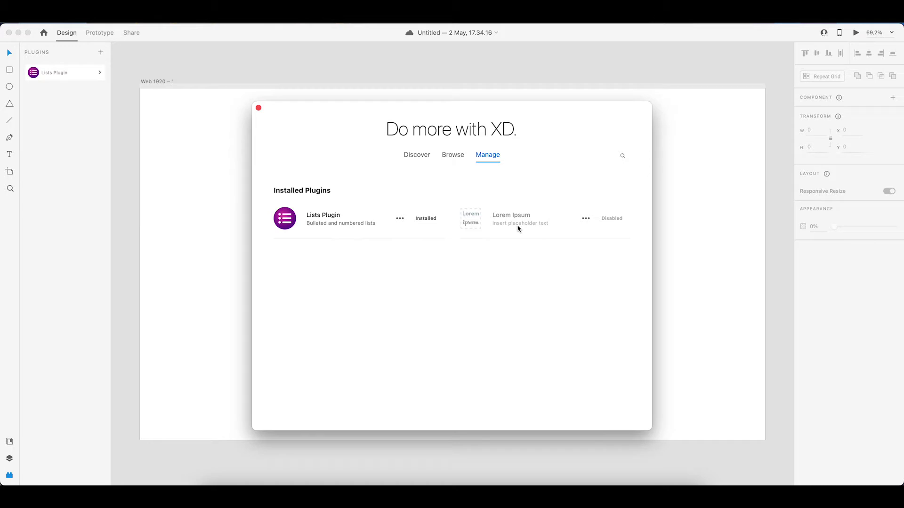
click(585, 219)
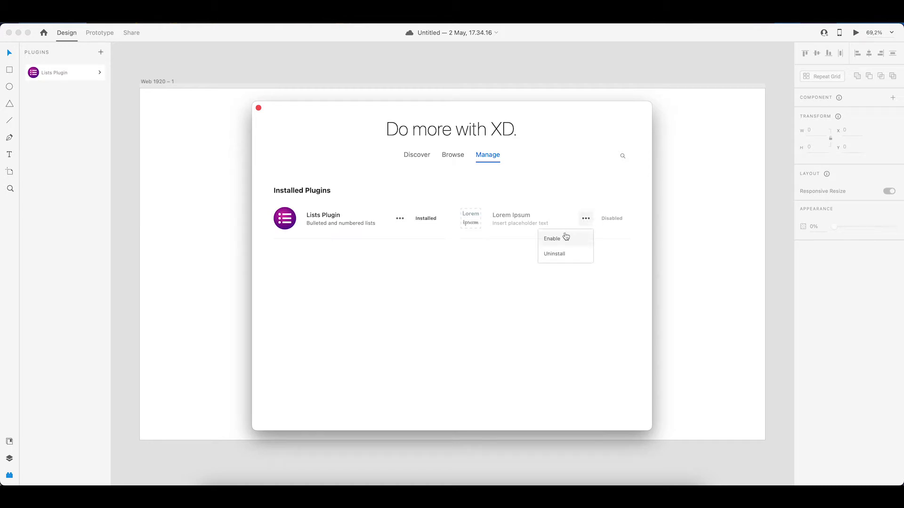
click(558, 239)
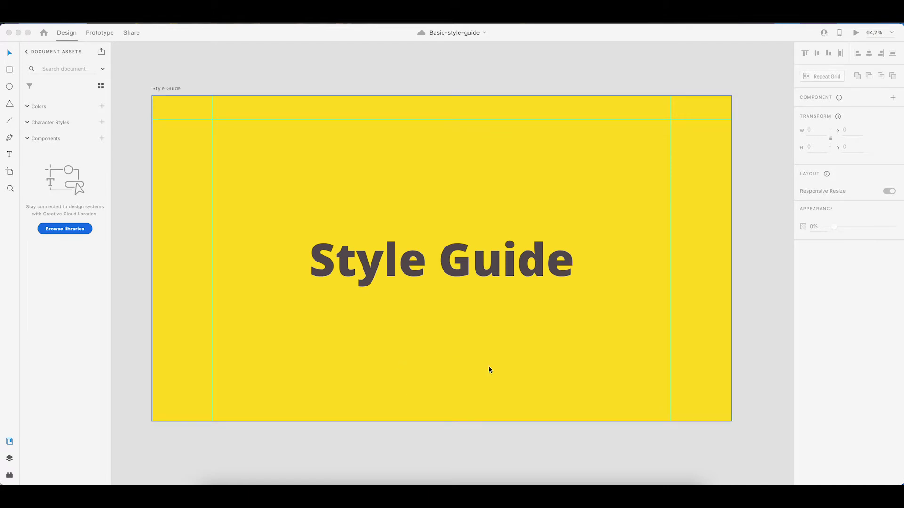
Scroll the canvas sideways from the Style Guide artboard to the Colors artboard.
scroll(488, 370, right, 10)
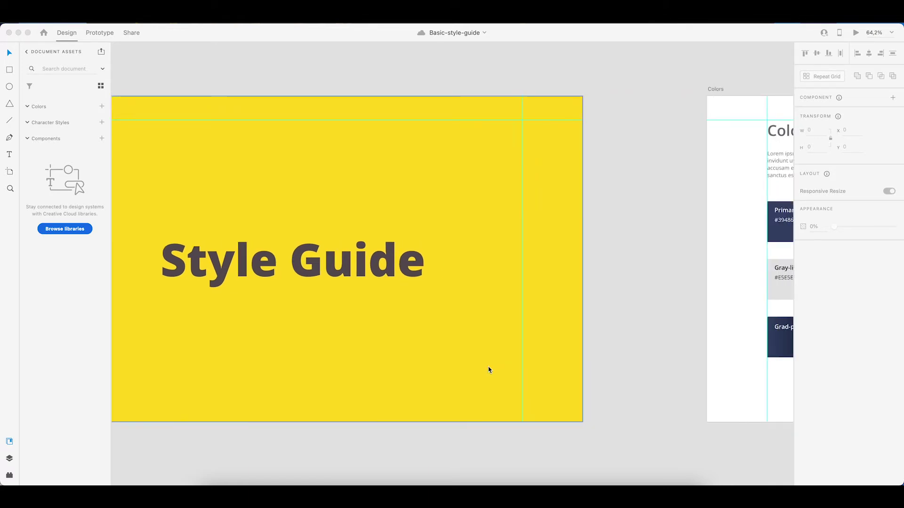
scroll(488, 370, right, 5)
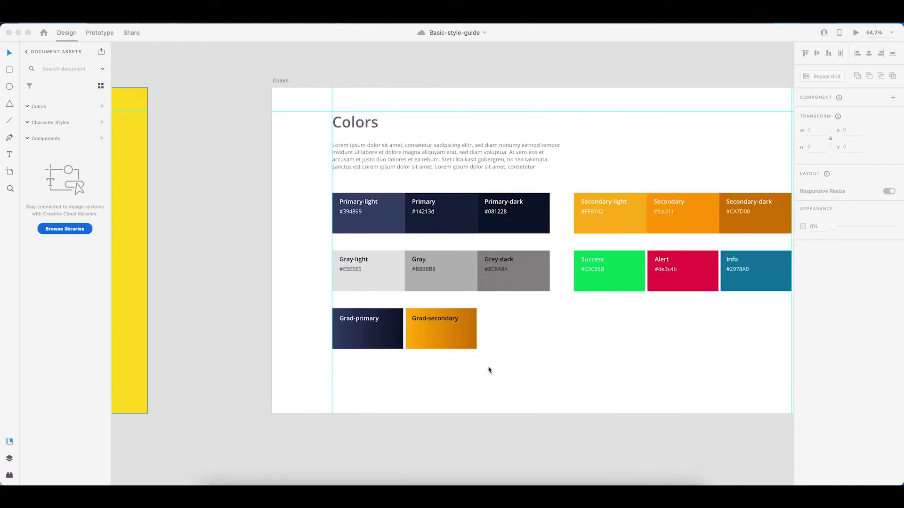
scroll(488, 370, up, 1)
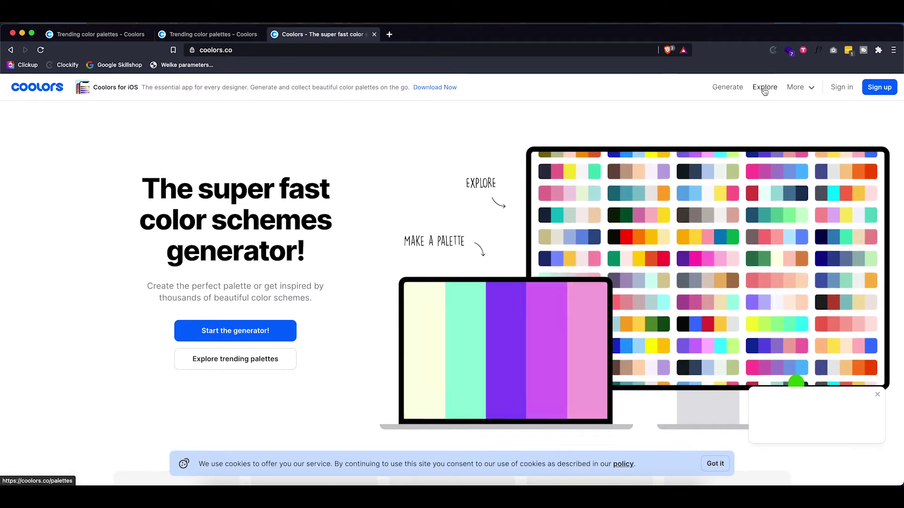
Look through Coolors' trending palettes, then go to the palette generator.
click(765, 88)
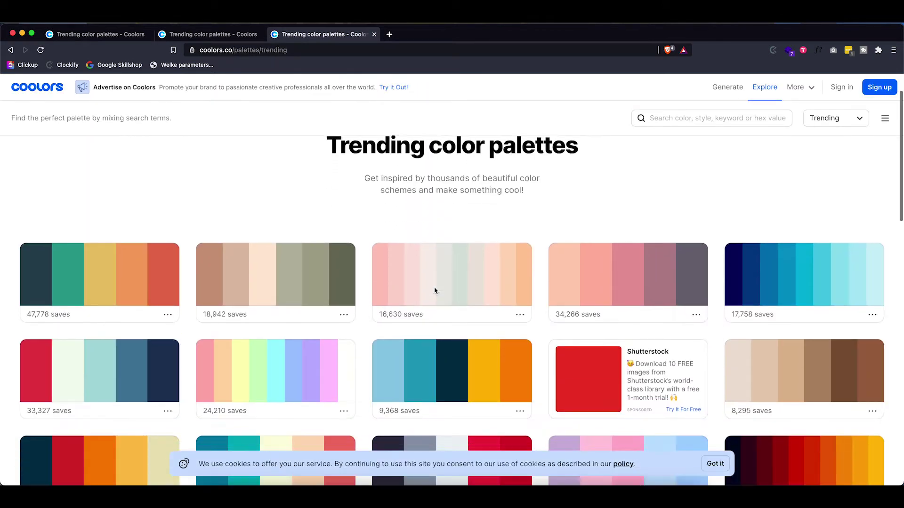
scroll(435, 291, down, 15)
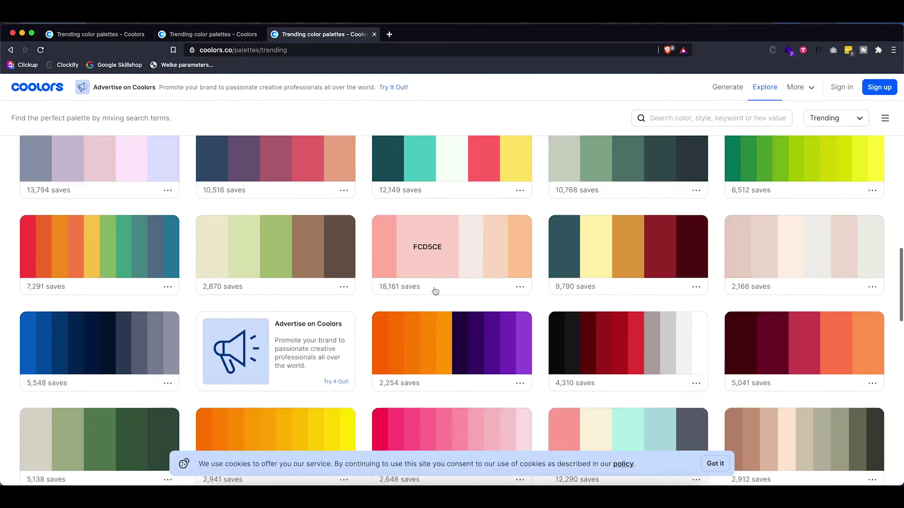
scroll(435, 292, down, 1)
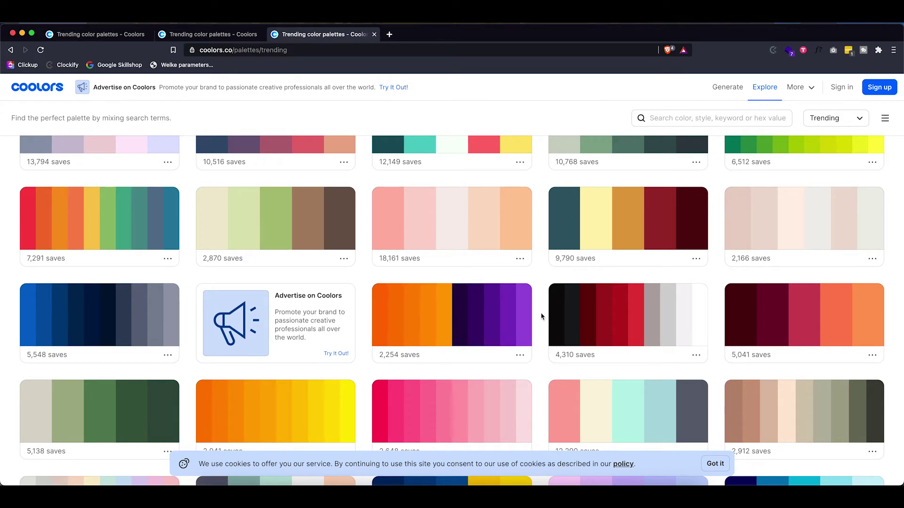
scroll(541, 316, down, 1)
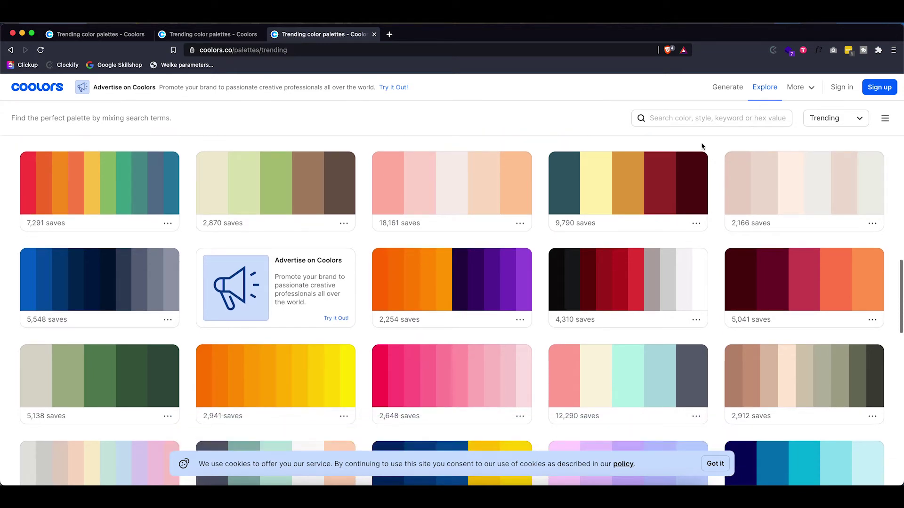
click(723, 92)
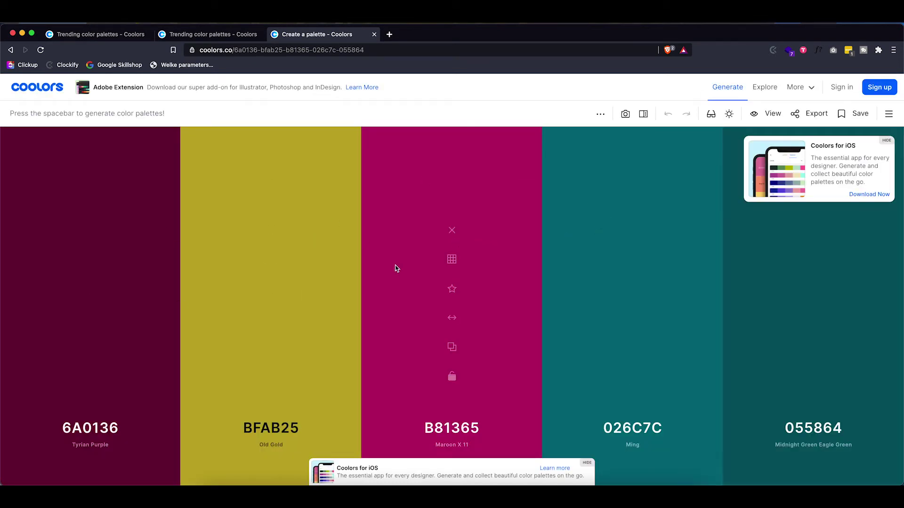
Generate random palettes, lock 0B3954 and BFD7EA, and regenerate the rest.
key(space)
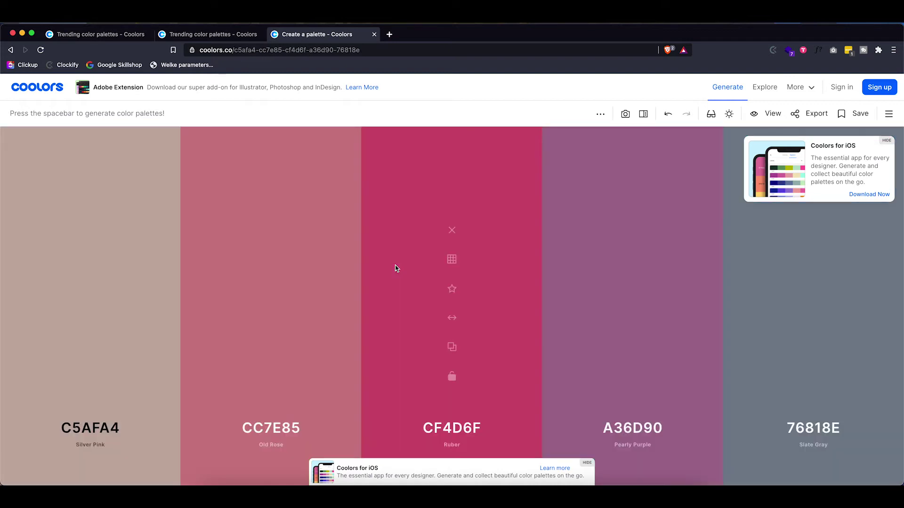
key(space)
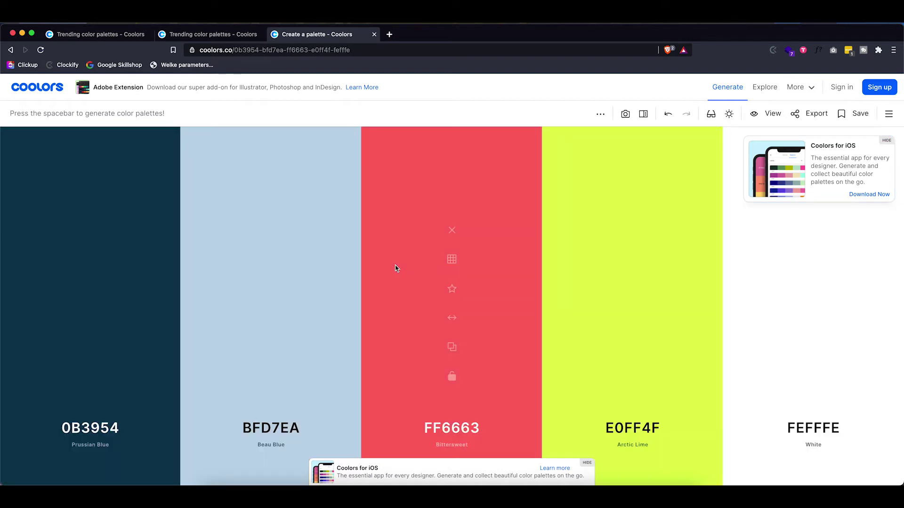
click(91, 377)
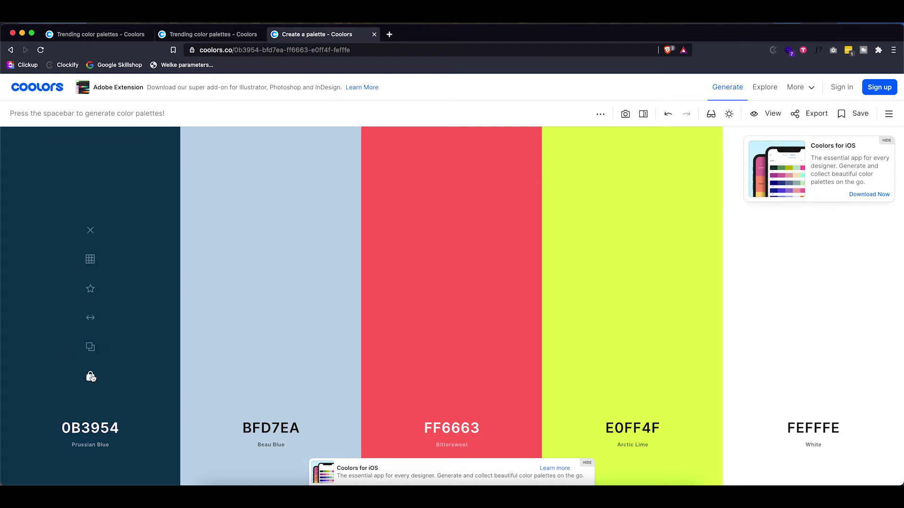
click(270, 377)
key(space)
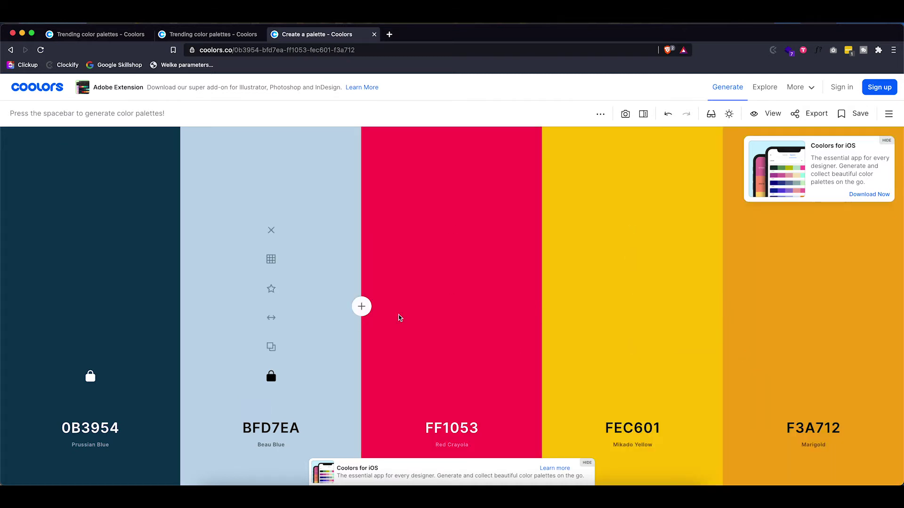
Lock FEC601, regenerate, then lock 588157 and F26419 to complete the palette.
click(632, 378)
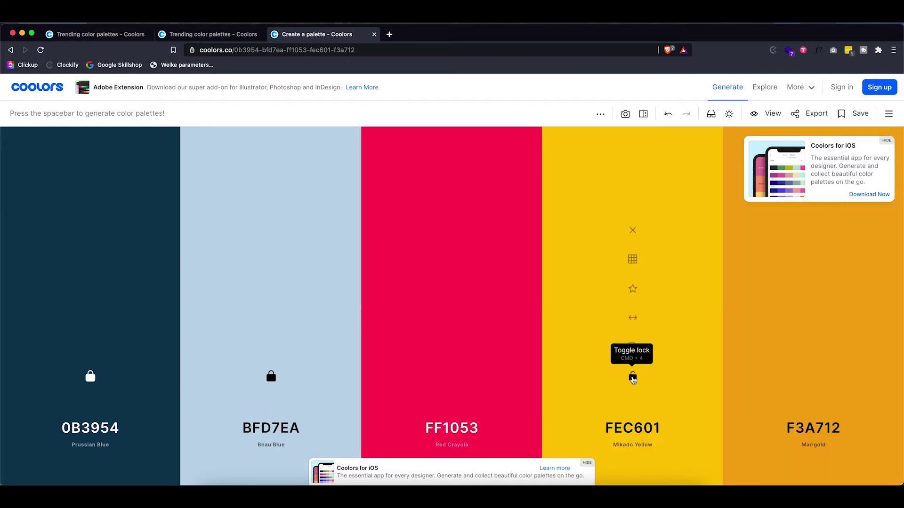
key(space)
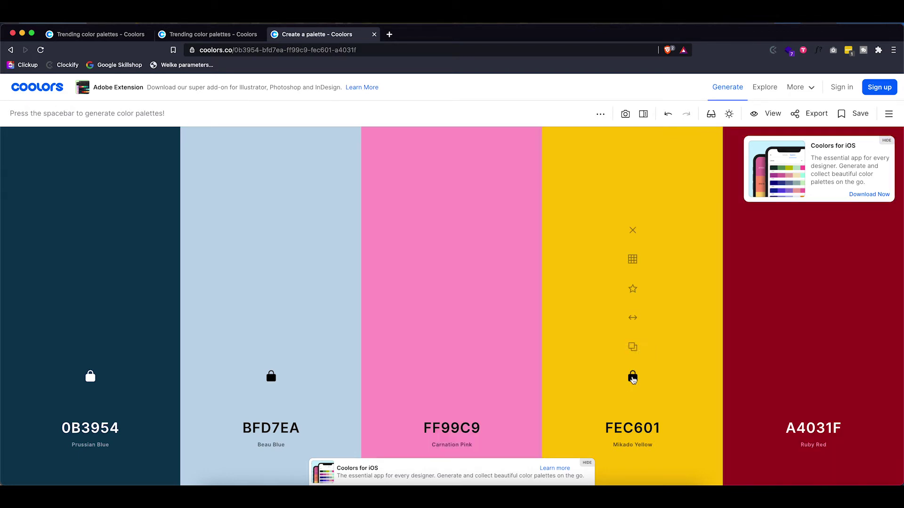
key(space)
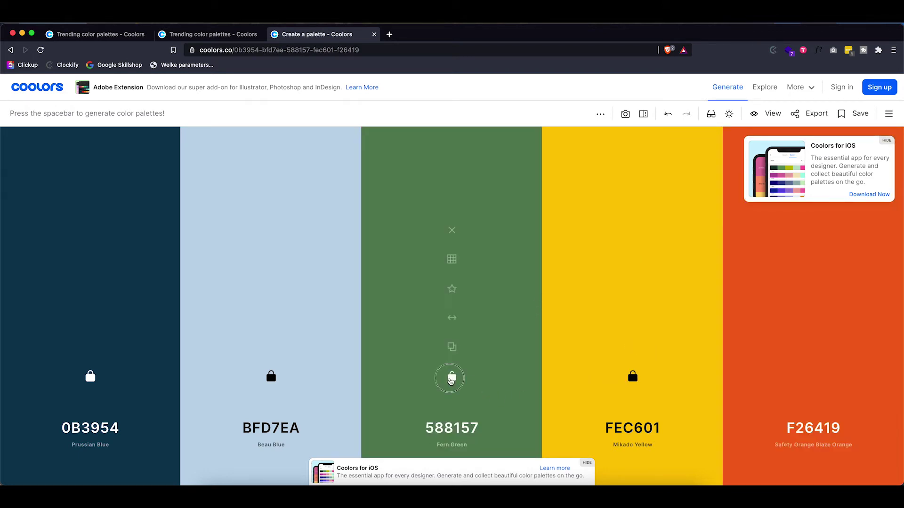
click(451, 377)
click(814, 377)
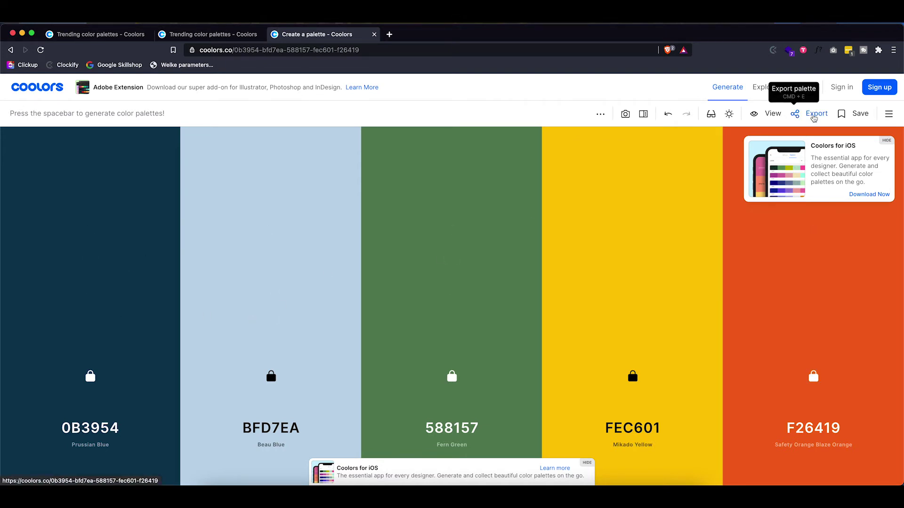
click(813, 118)
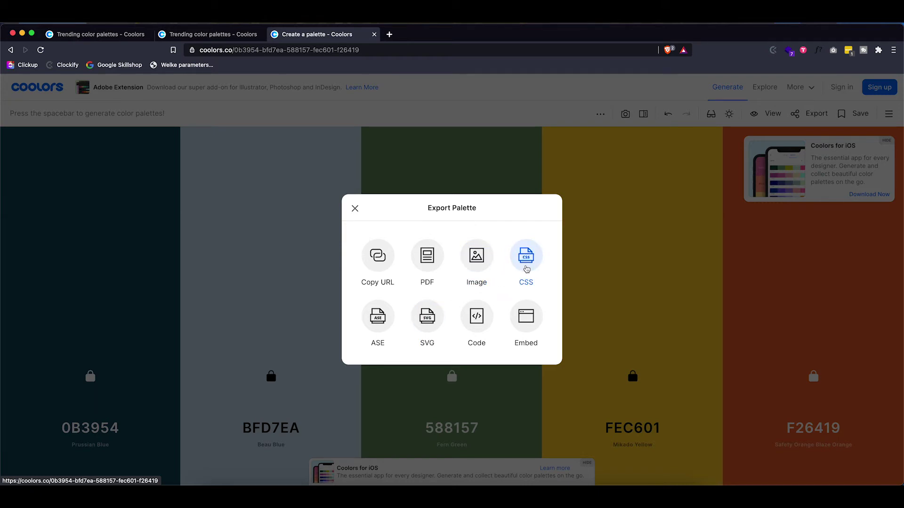
View the palette as CSS and select the #0b3954 hex value.
click(527, 268)
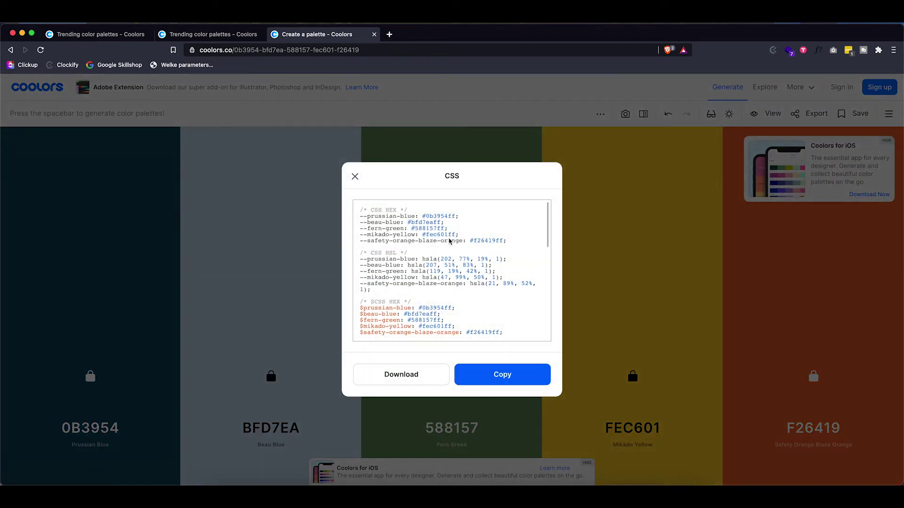
drag(423, 216, 448, 216)
scroll(453, 234, down, 6)
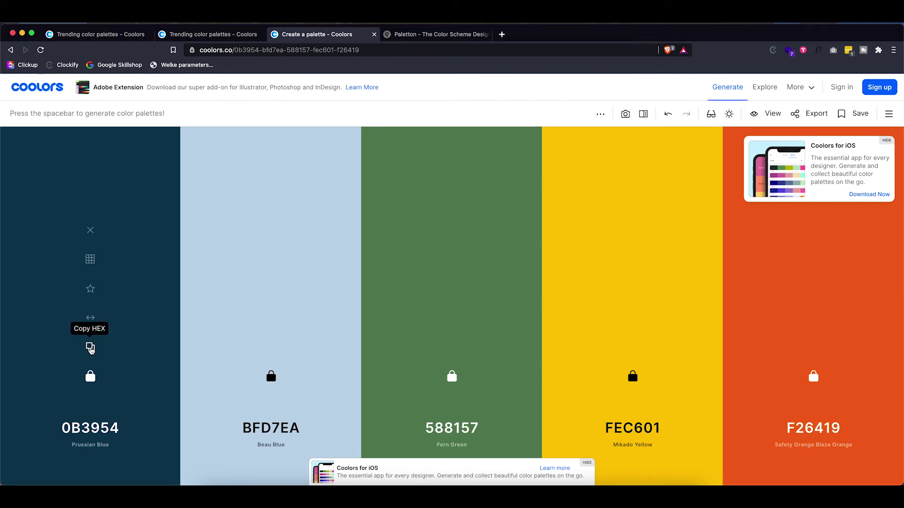
In Paletton, set the base colour to 0B3954.
click(404, 35)
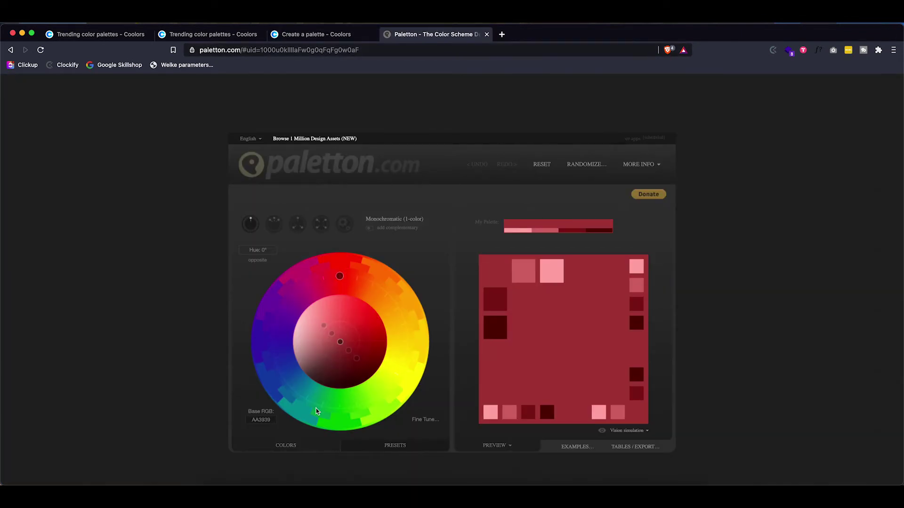
click(261, 420)
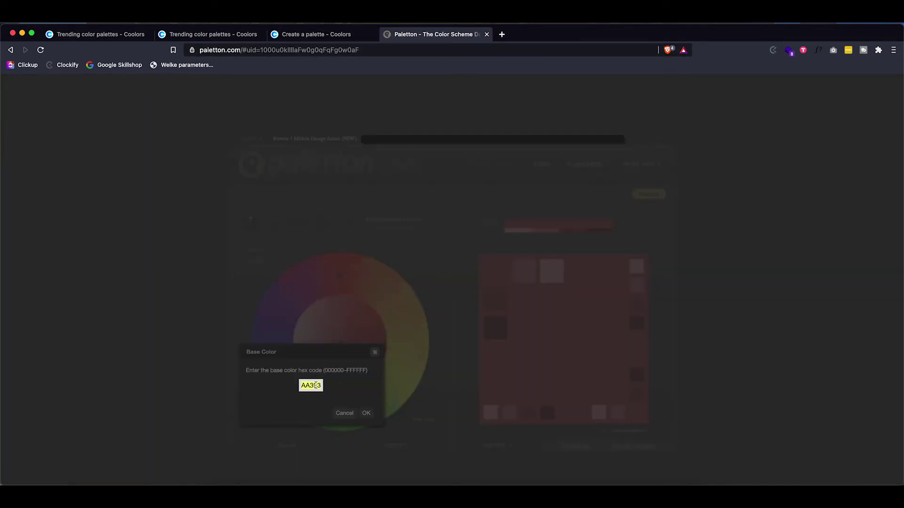
text(B3954)
click(367, 414)
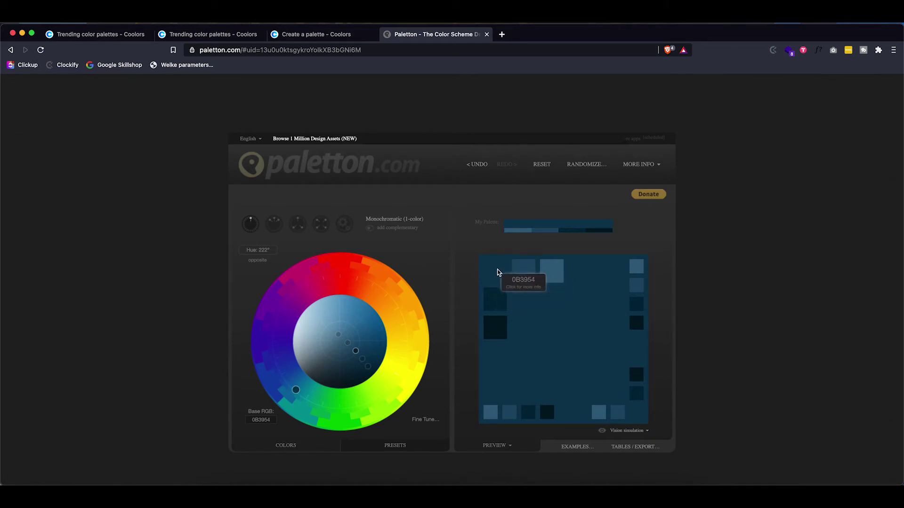
Read and select the hex codes of the shades 1D4D6A and 03263B.
click(521, 272)
double_click(566, 409)
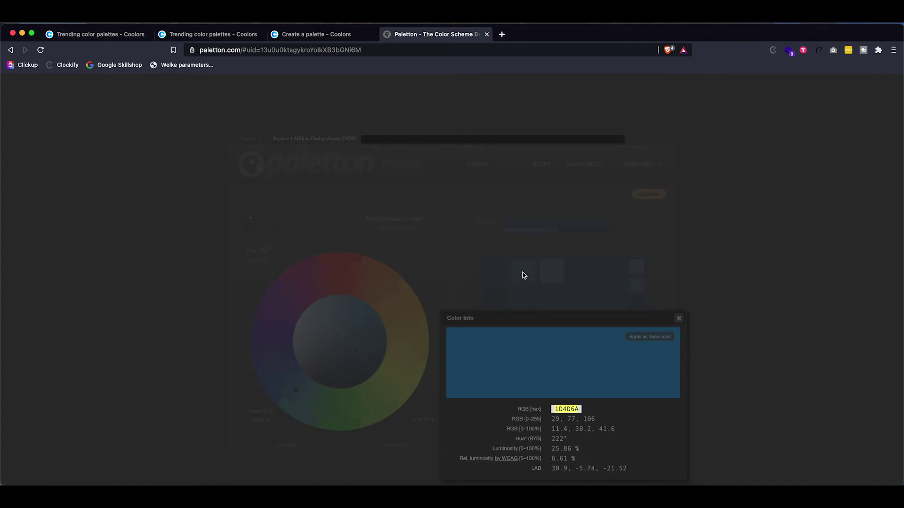
click(678, 318)
click(505, 309)
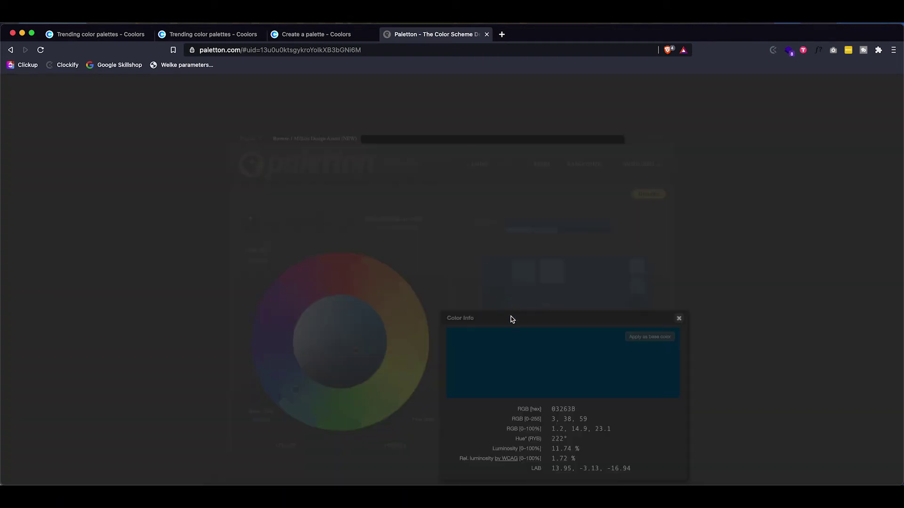
double_click(565, 410)
click(678, 319)
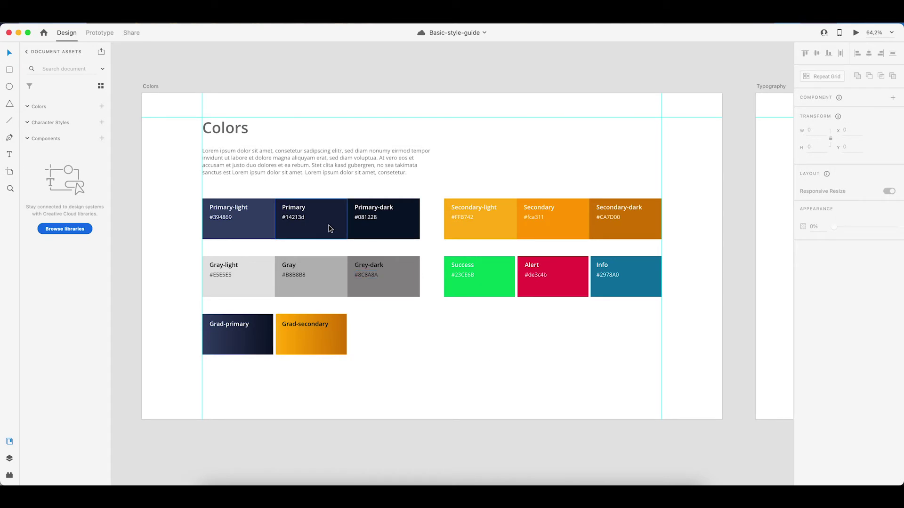
click(329, 228)
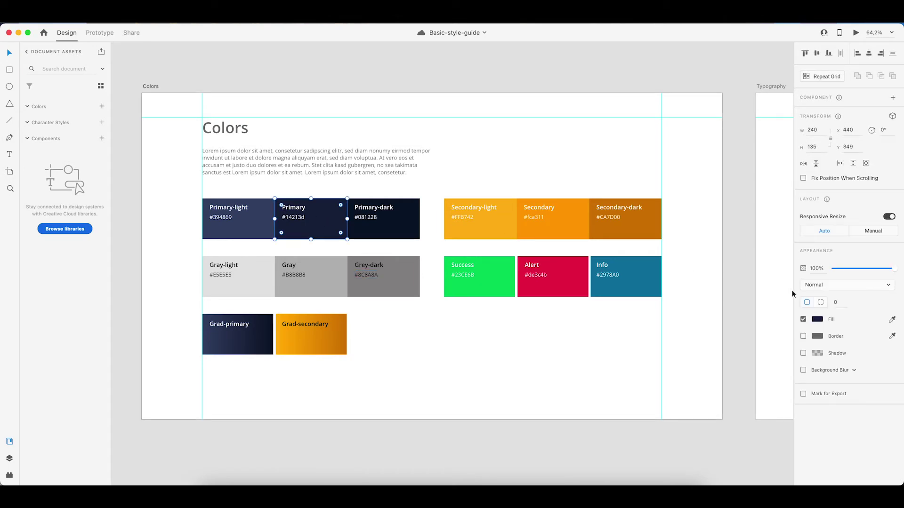
click(818, 320)
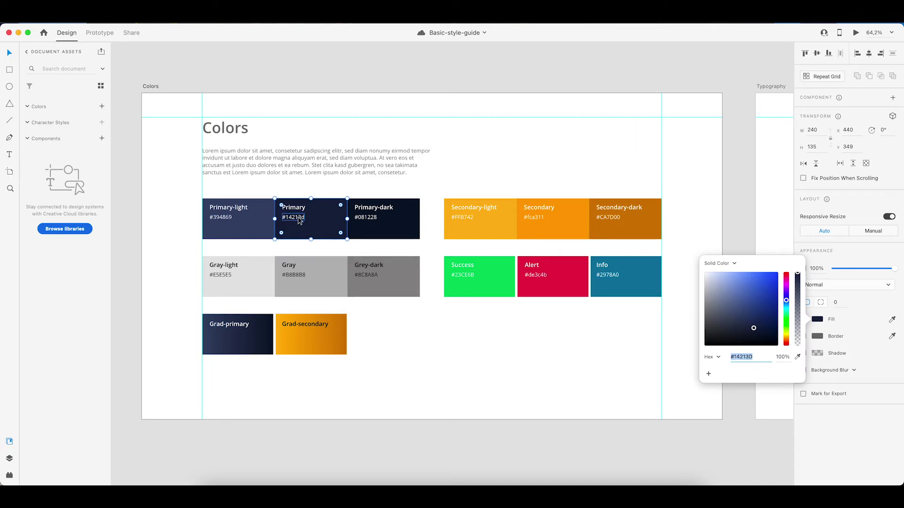
double_click(296, 218)
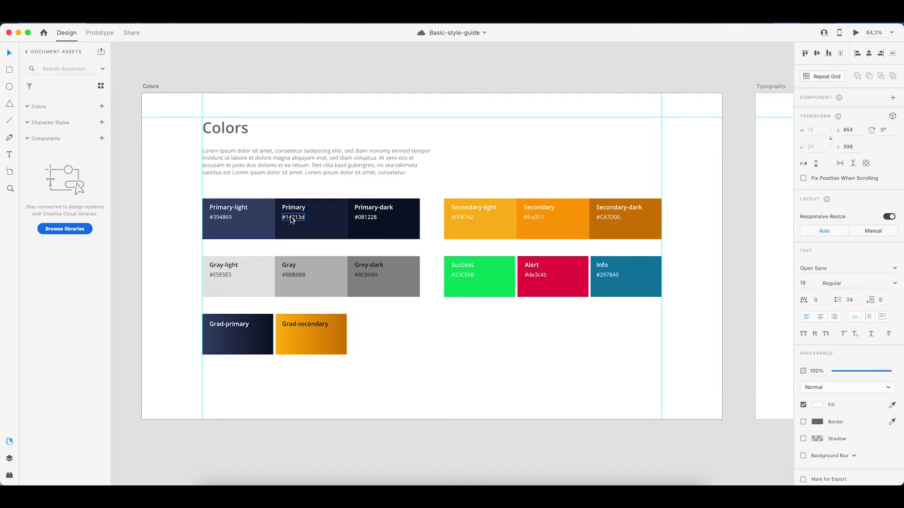
double_click(291, 217)
drag(288, 217, 301, 218)
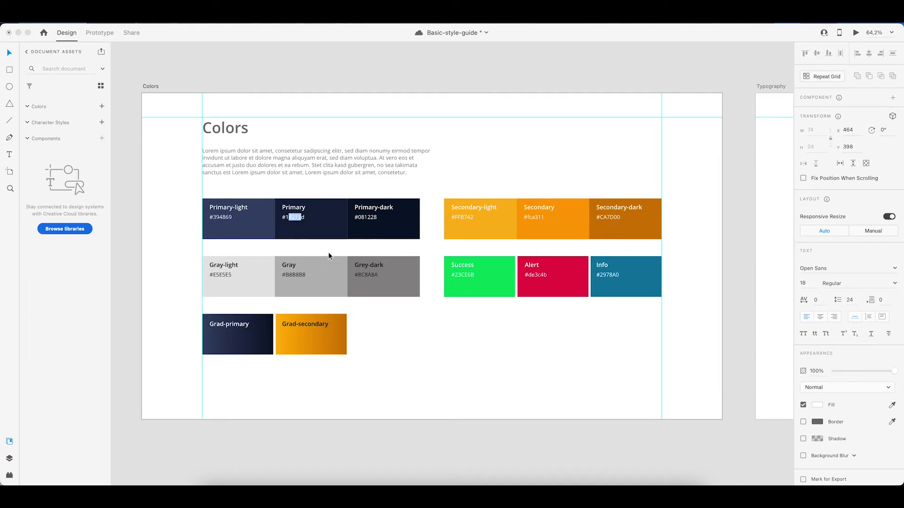
key(Escape)
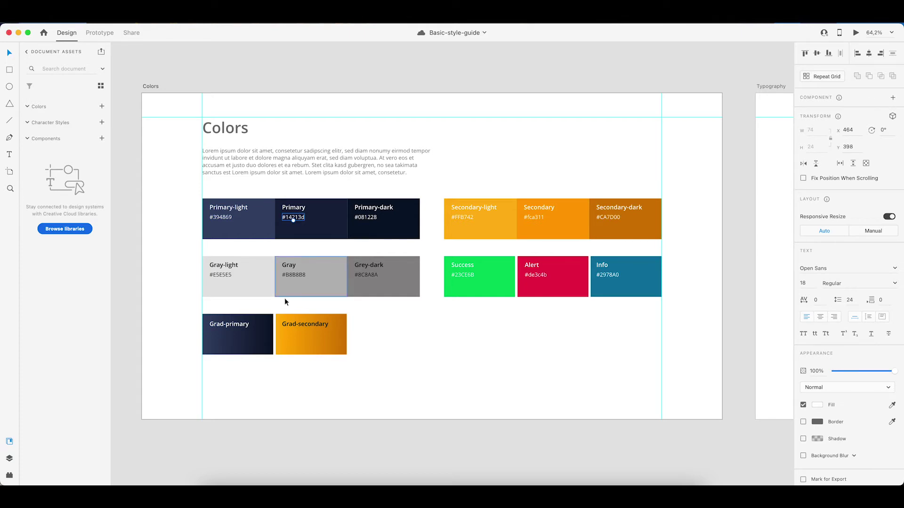
Eyedrop #394869 and #081228 into Grad-primary's start and end gradient stops.
click(259, 340)
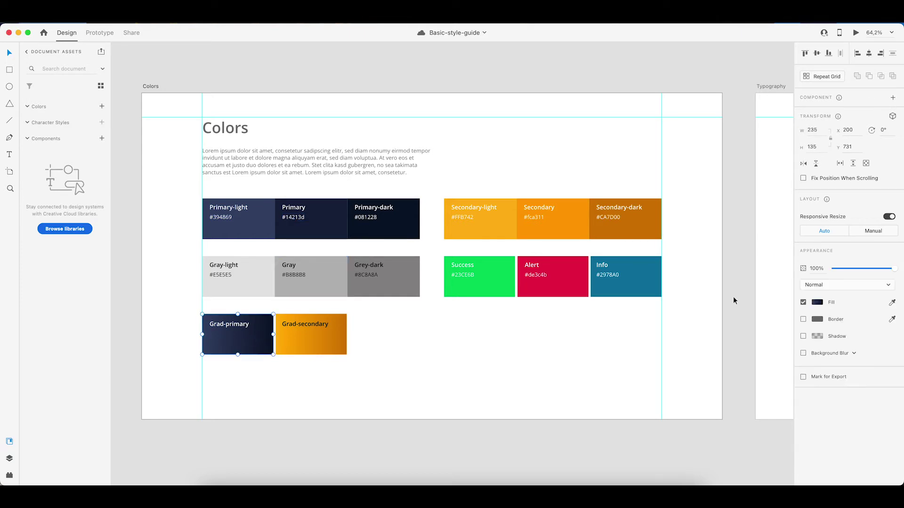
click(817, 304)
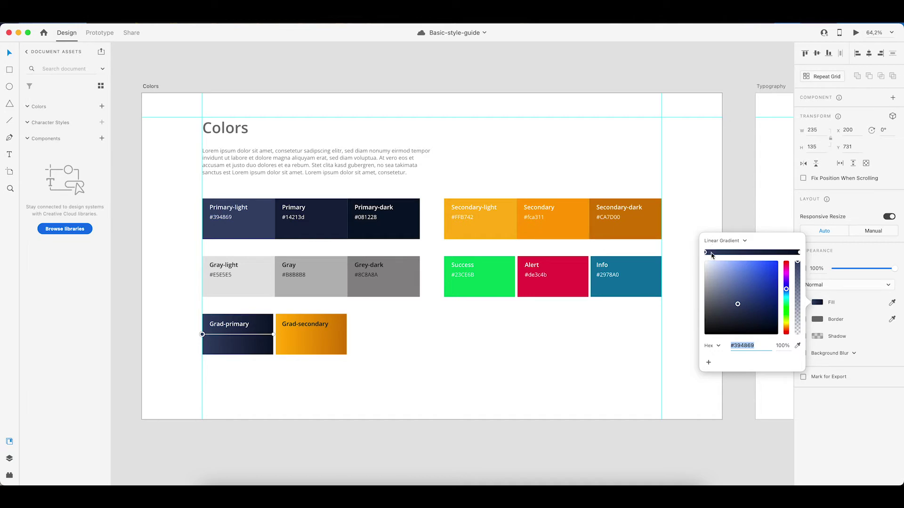
click(798, 348)
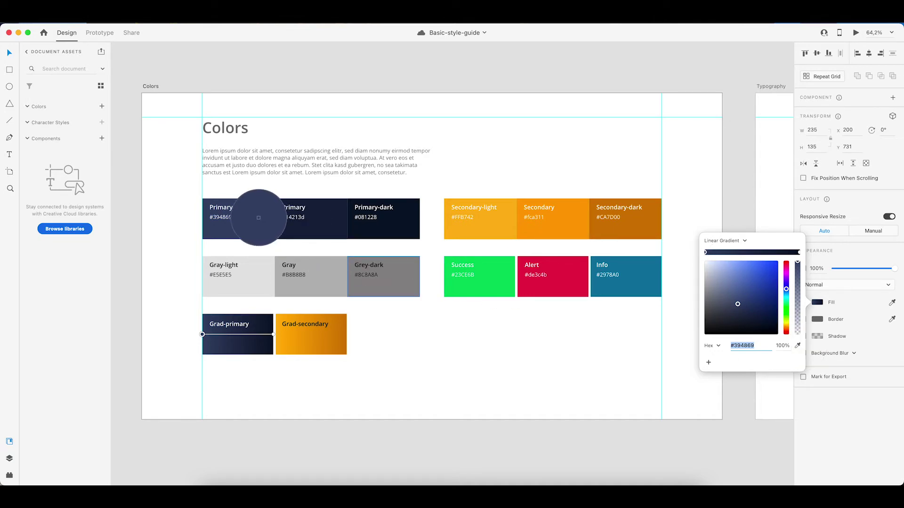
click(259, 217)
click(799, 253)
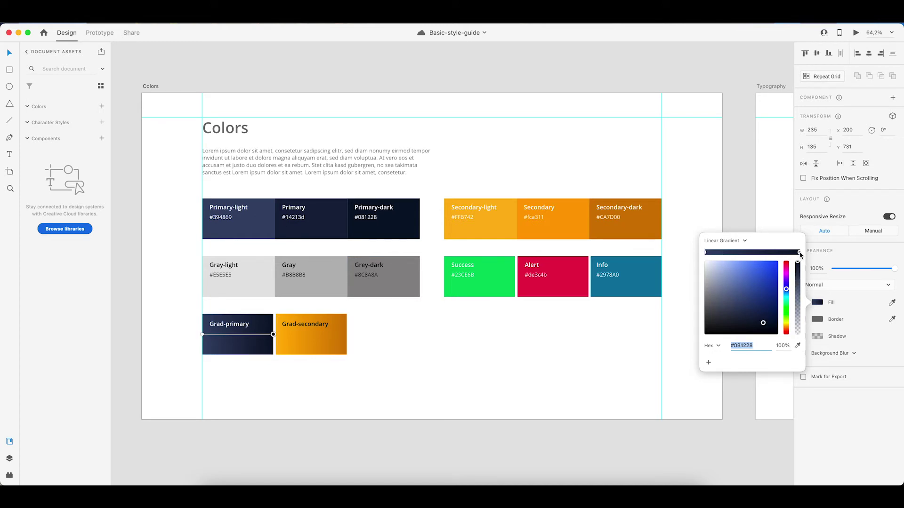
click(798, 345)
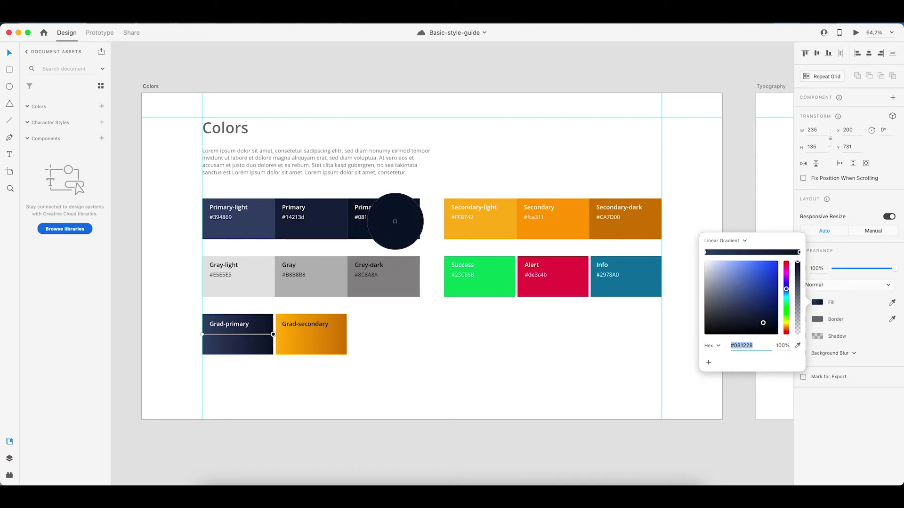
click(395, 222)
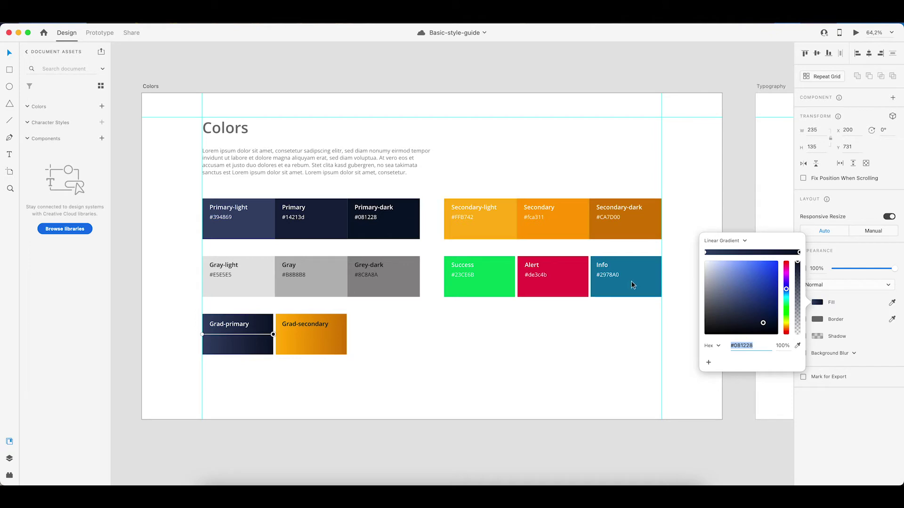
click(599, 343)
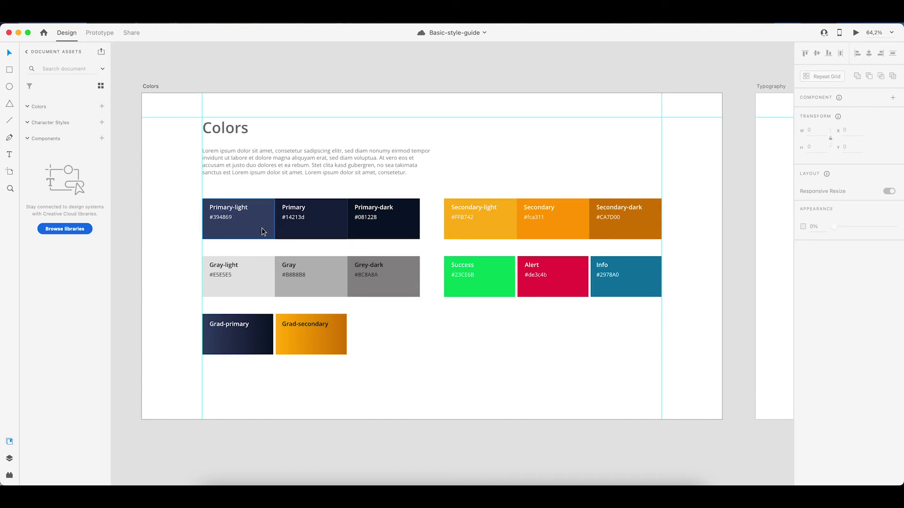
Add the Primary-light and Primary swatch colours to the Document Assets colours.
click(263, 231)
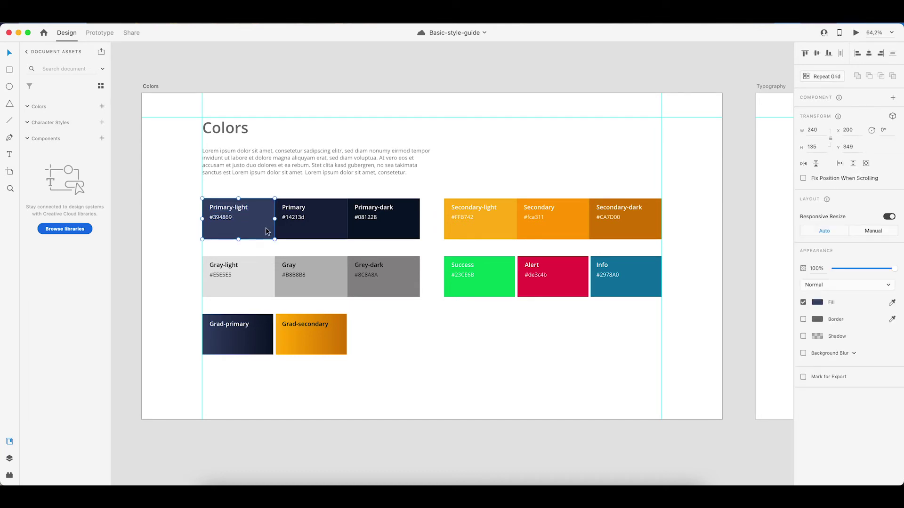
click(102, 107)
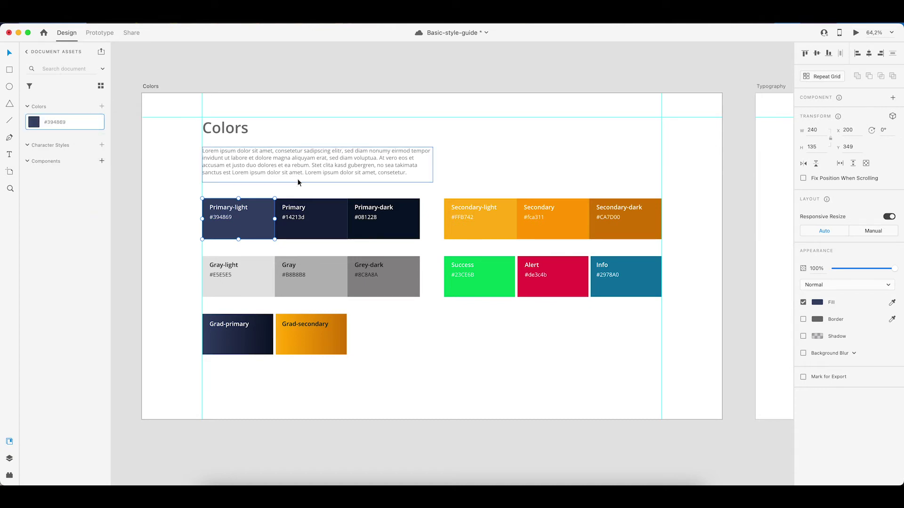
click(326, 215)
click(102, 106)
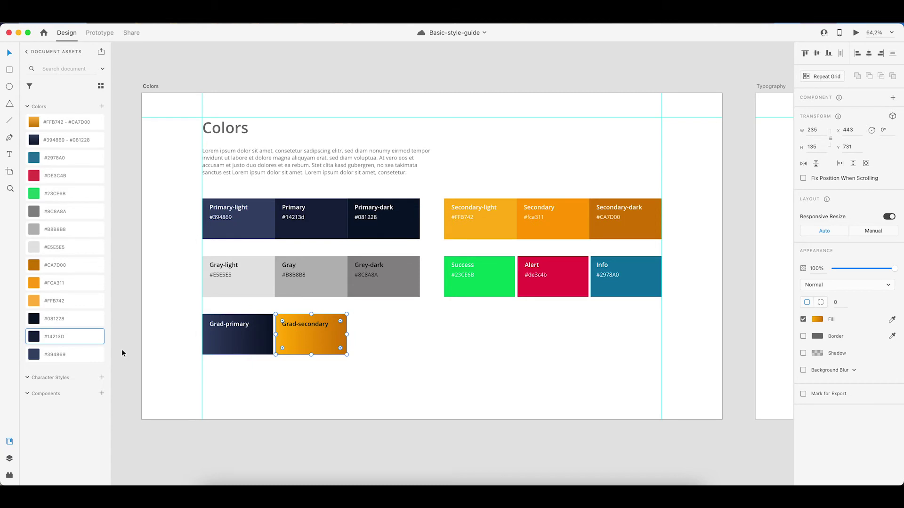
click(117, 353)
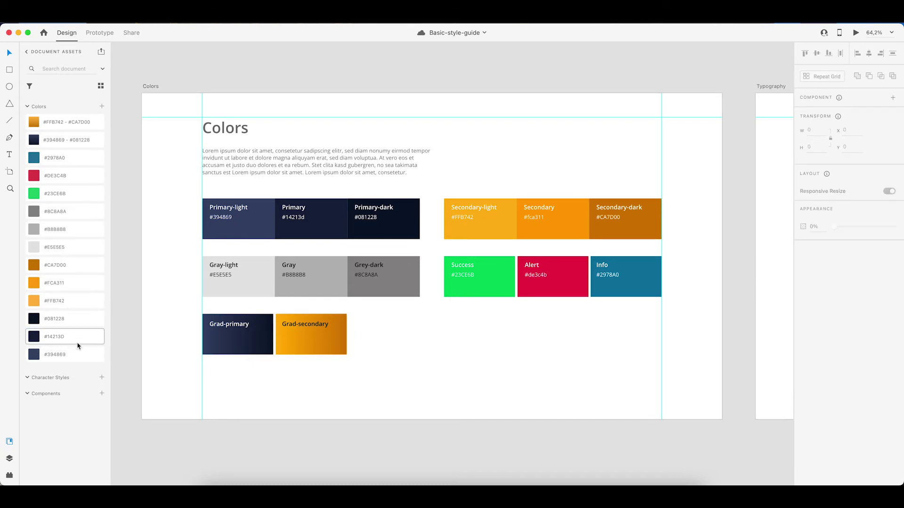
Prefix the #14213D colour asset's name with 'primary - ' and start renaming #FCA311.
double_click(45, 337)
click(45, 337)
text(Prim)
key(BackSpace)
key(BackSpace)
key(BackSpace)
key(BackSpace)
text(primary -)
double_click(56, 288)
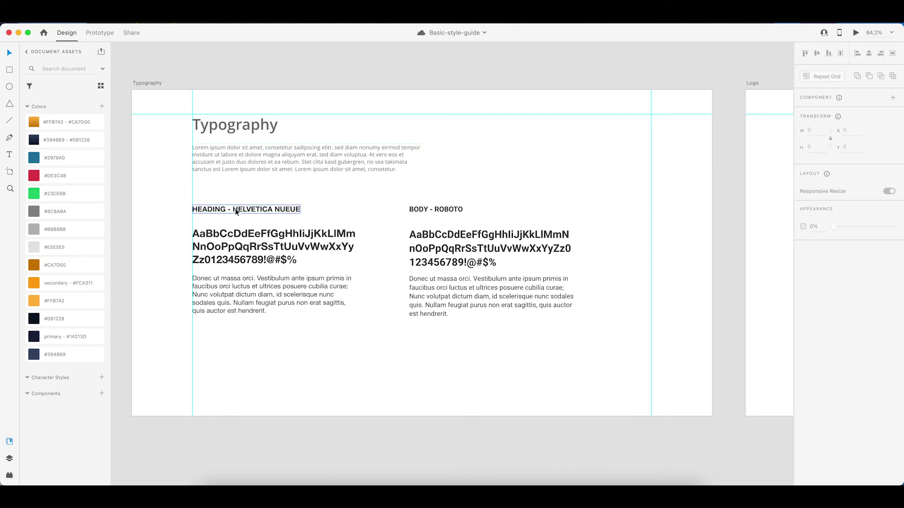
Select the Helvetica Neue heading and Roboto body samples to check their fonts.
click(245, 254)
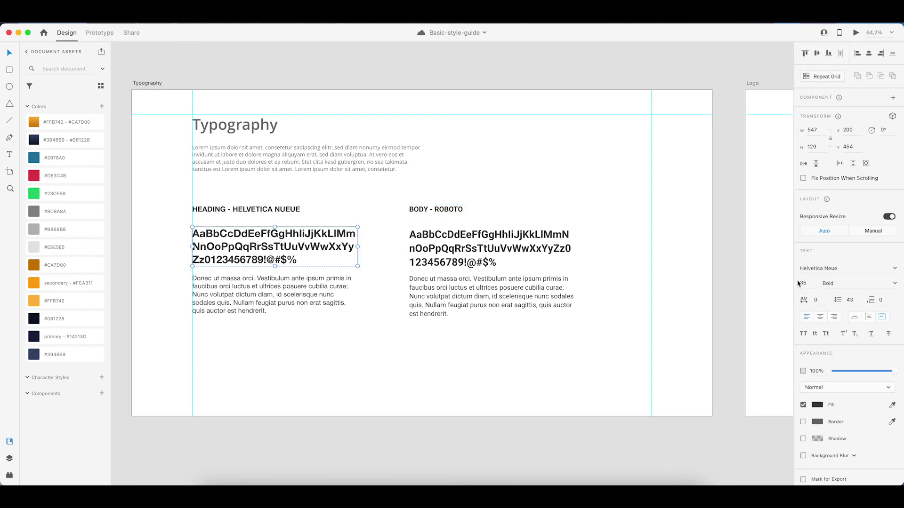
click(280, 289)
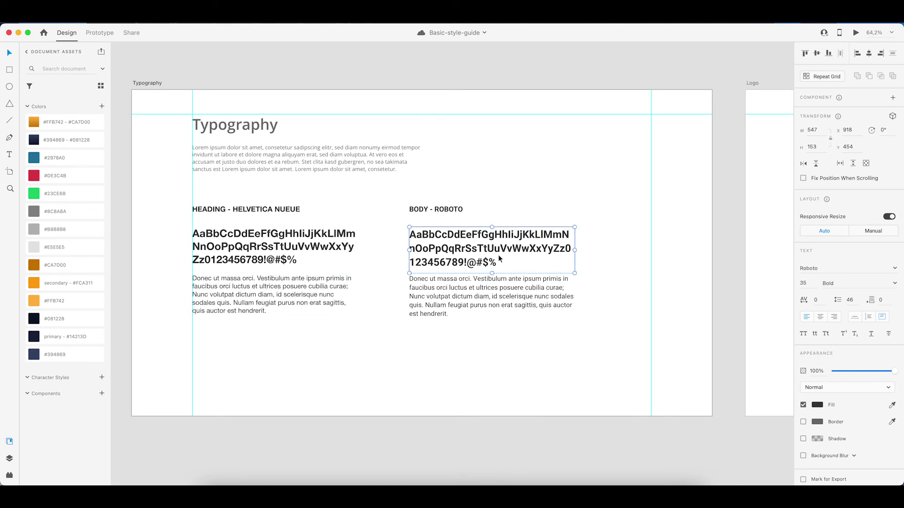
click(499, 297)
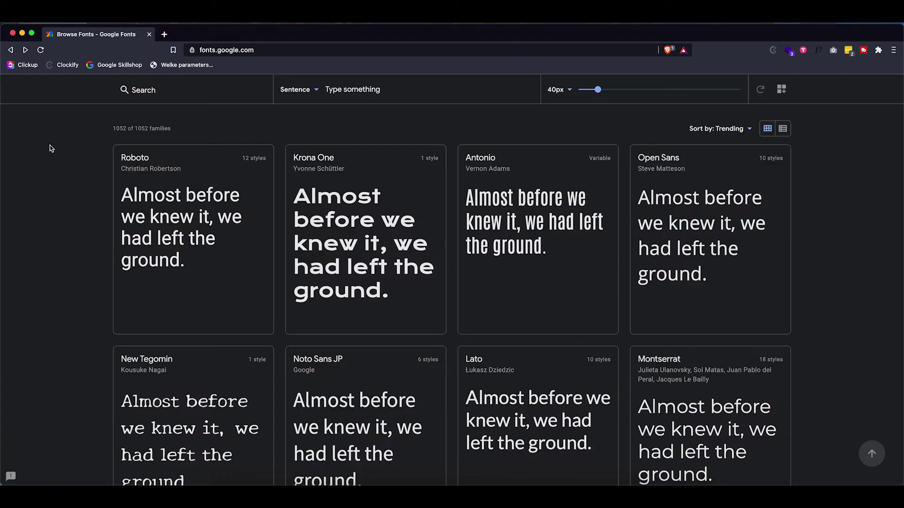
On Google Fonts, go to Lato's page and preview its Raleway pairing under Popular pairings.
scroll(52, 149, up, 2)
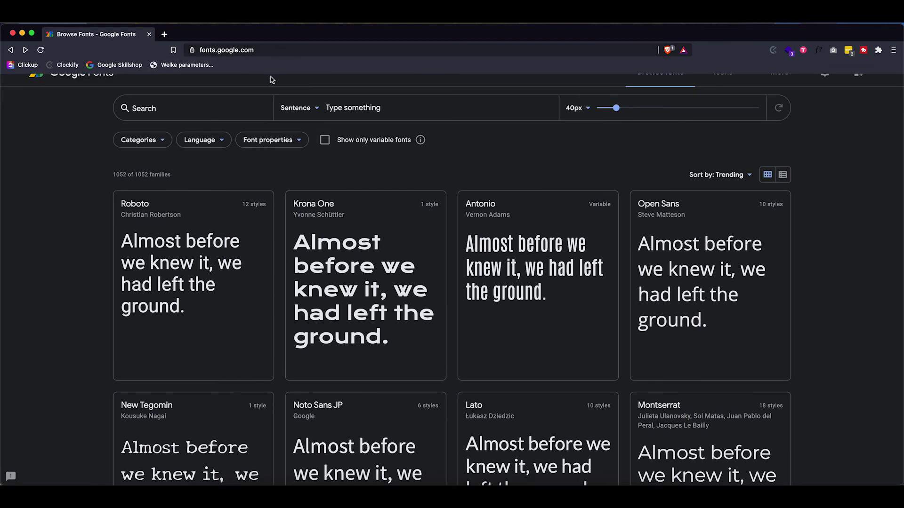
scroll(525, 234, up, 1)
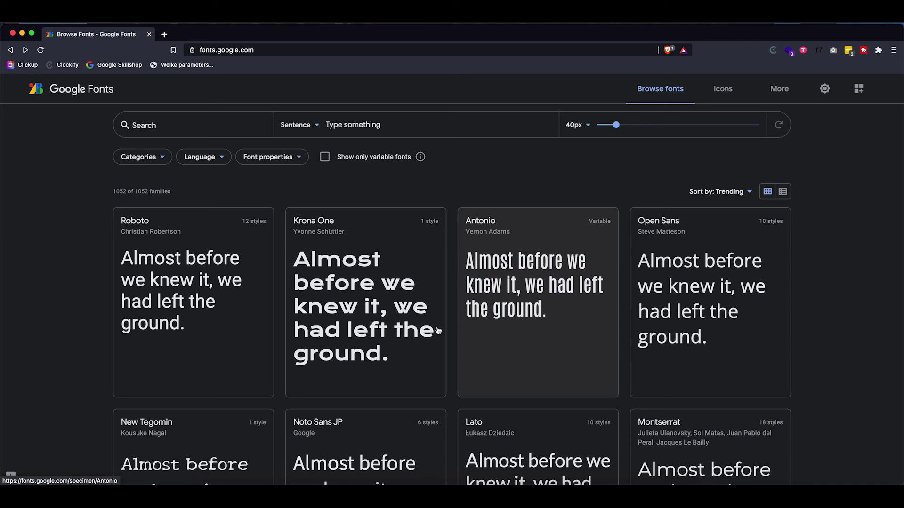
scroll(369, 329, down, 2)
scroll(369, 330, down, 3)
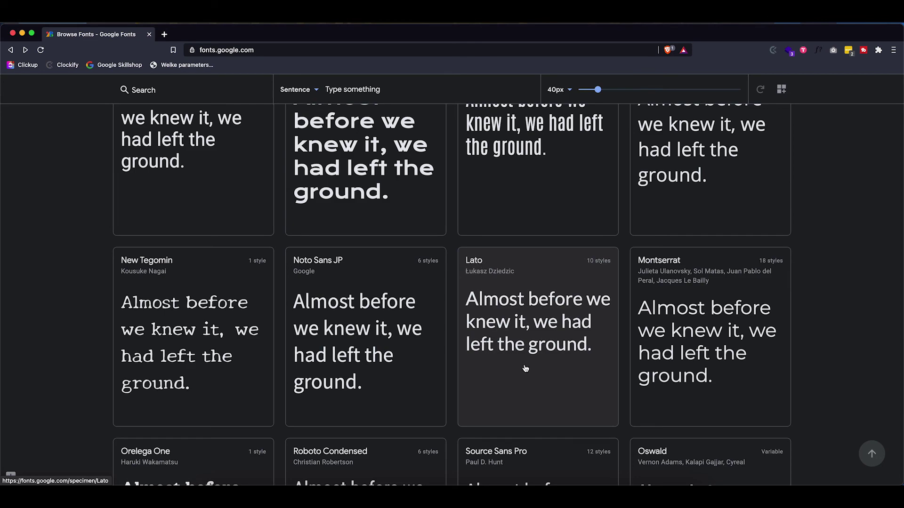
click(525, 368)
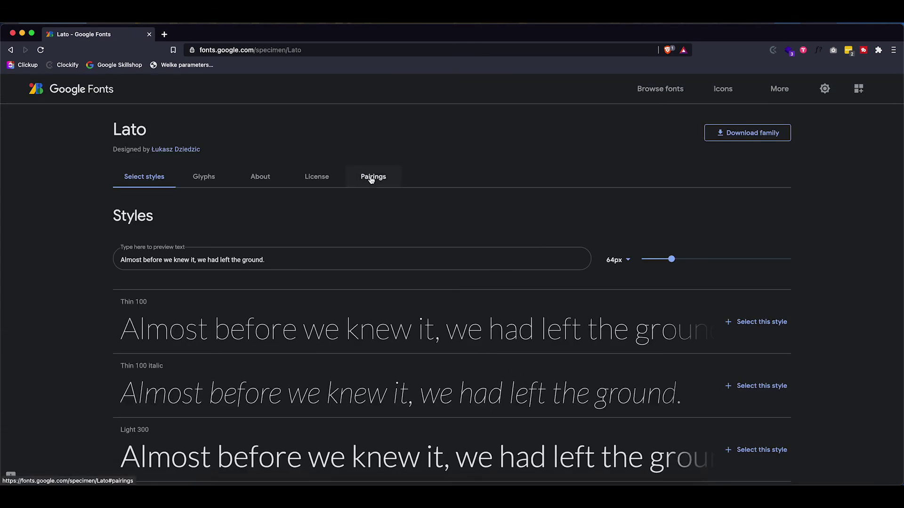
click(371, 178)
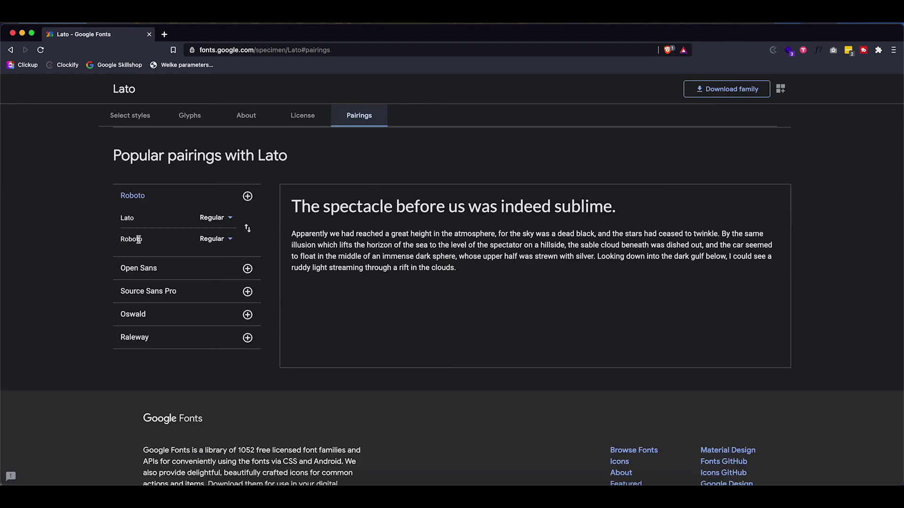
click(177, 344)
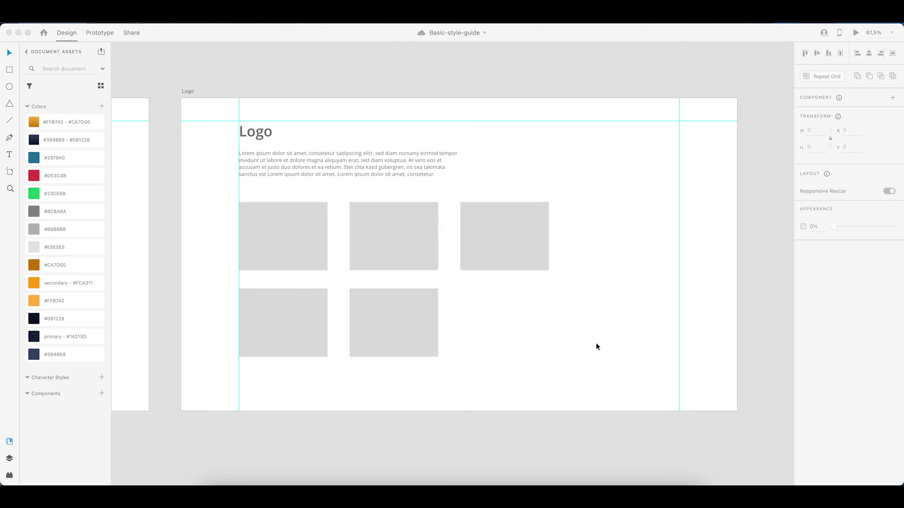
Zoom out and pan the canvas until the Style Guide, Colors, Typography and Logo artboards are all visible.
scroll(596, 347, down, 10)
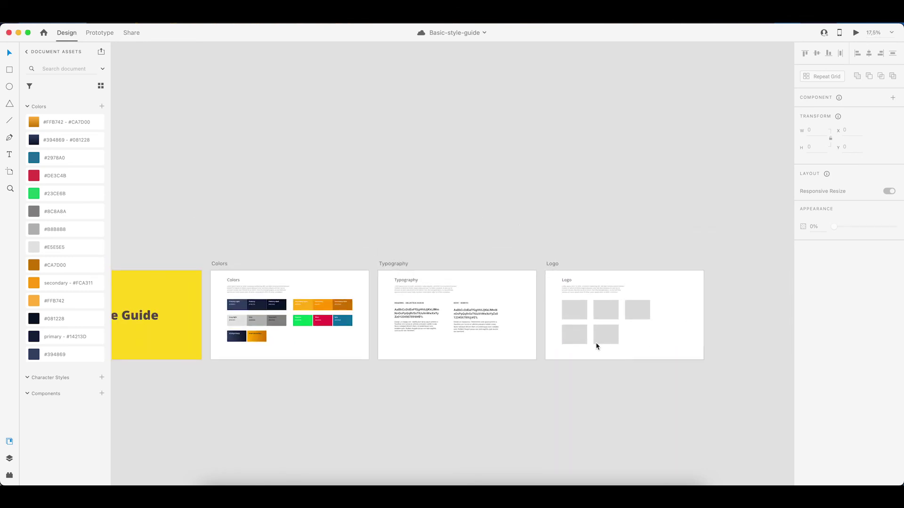
scroll(596, 347, left, 3)
scroll(596, 347, down, 2)
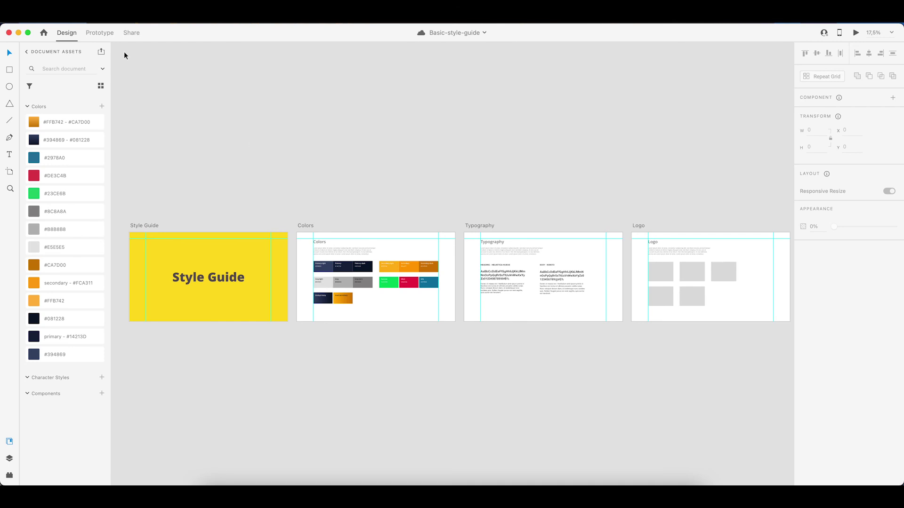
Start an Export All Artboards with the format set to PDF as a single PDF file.
click(52, 21)
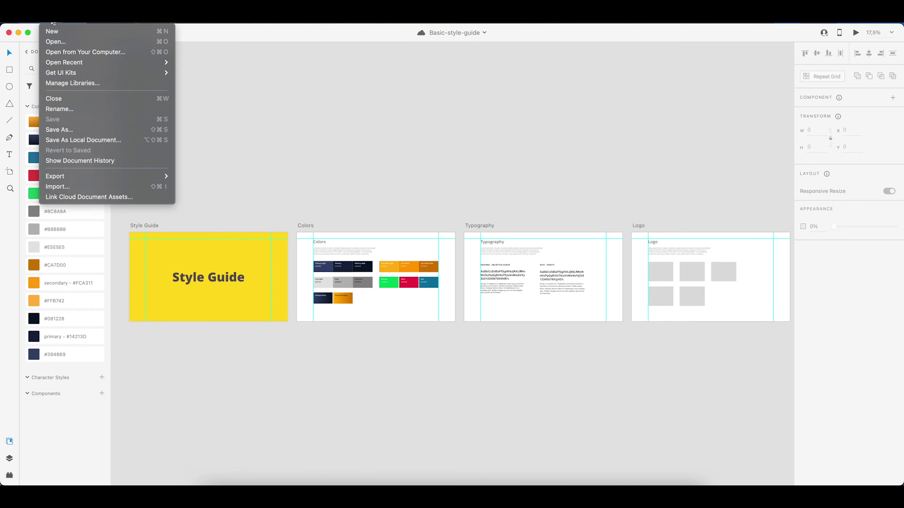
mouse_move(74, 178)
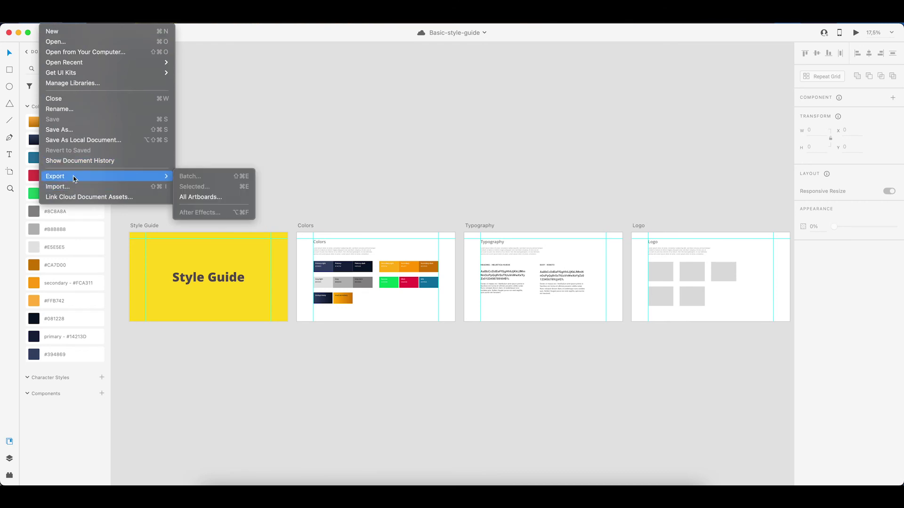
click(200, 198)
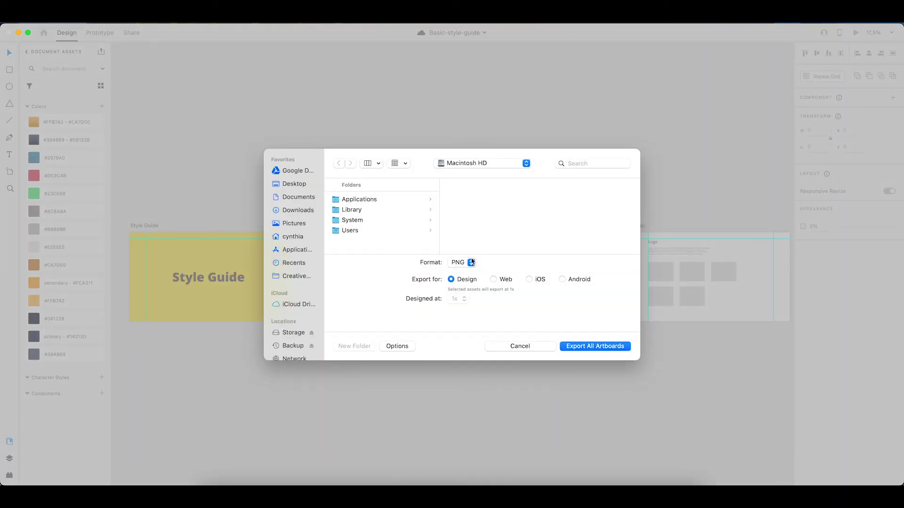
click(466, 264)
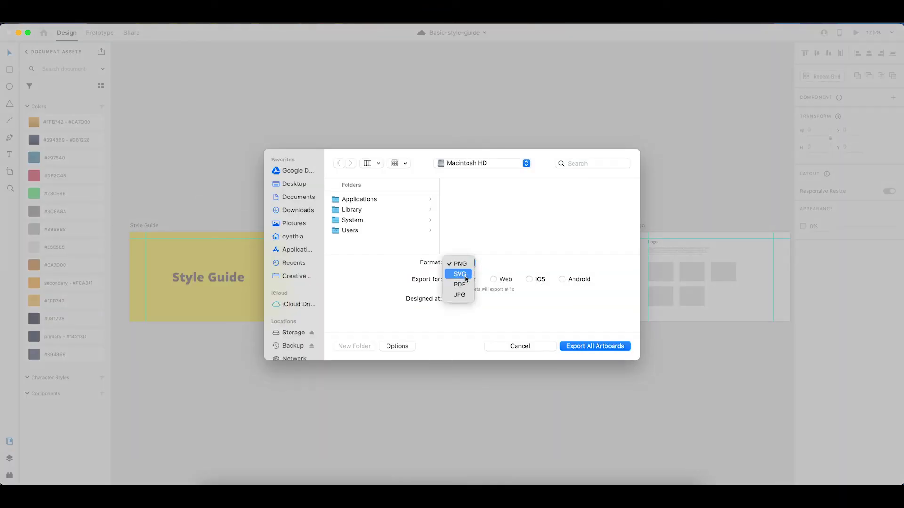
click(464, 284)
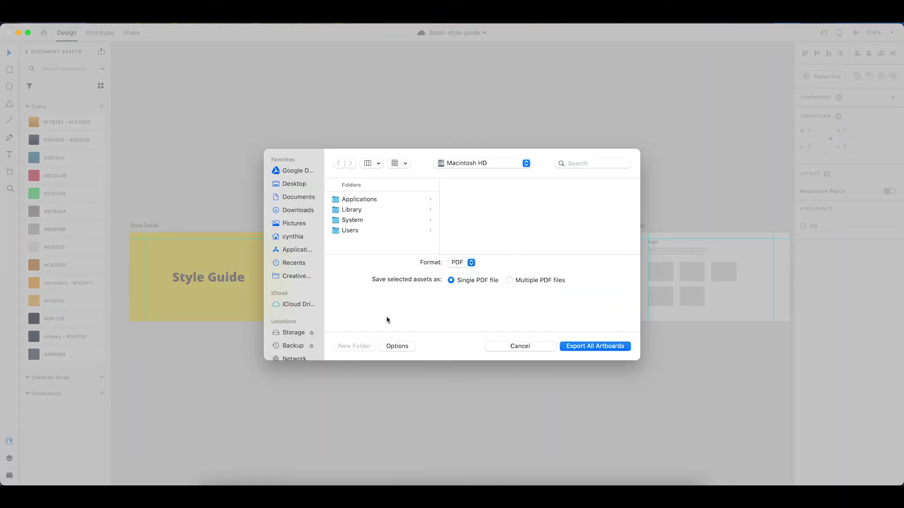